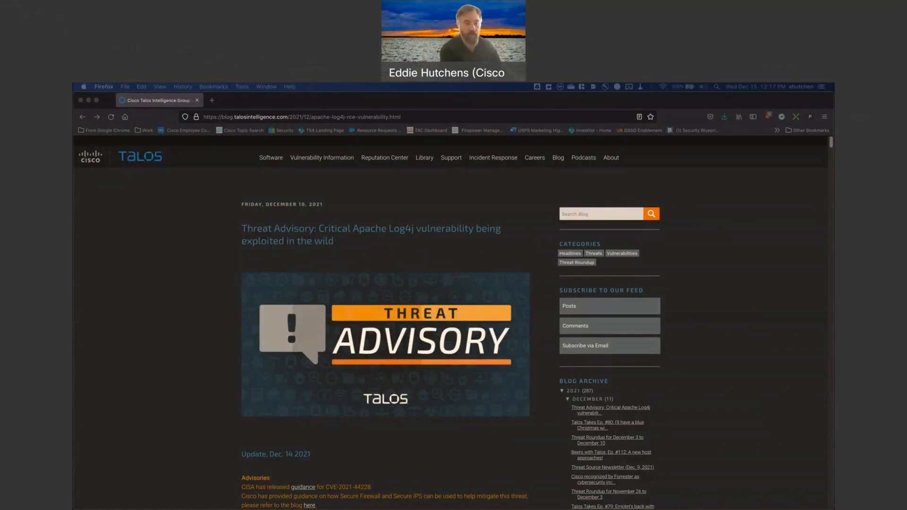
Step: Find the "Indicators of compromise (IOCs)" section of the blog post and scan the page for observables with SecureX
key(super+f)
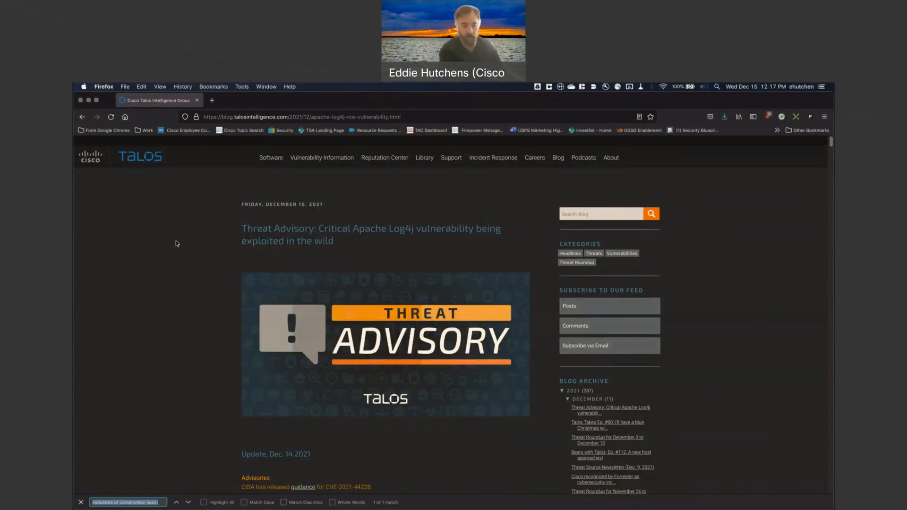
key(Return)
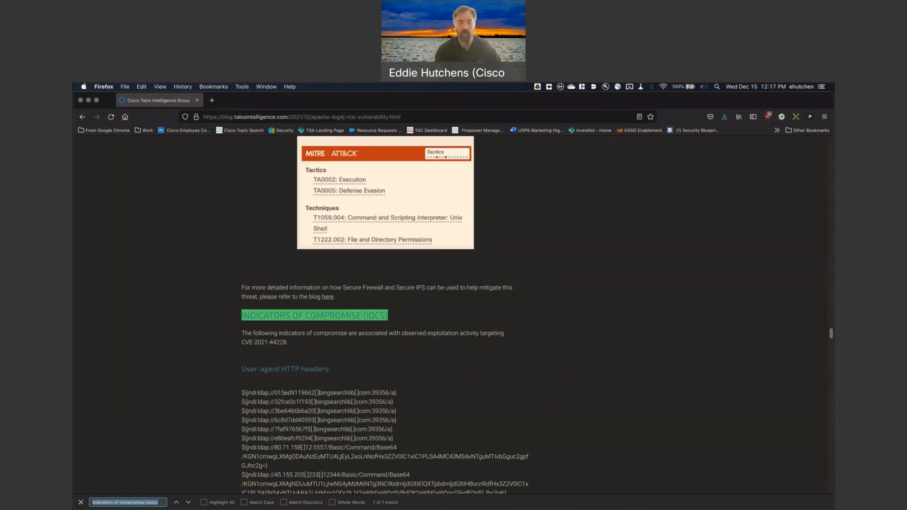
click(796, 117)
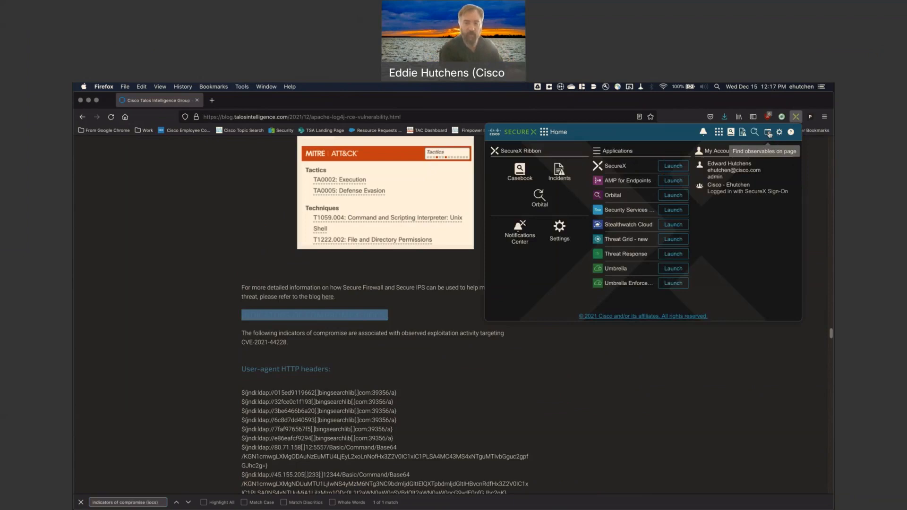
click(769, 134)
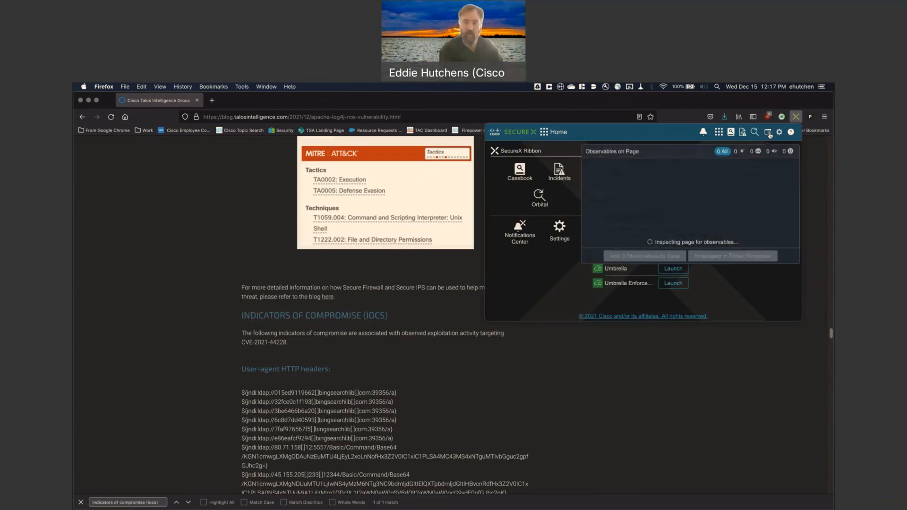
Step: Add all observables found on the blog page to a new case and dismiss the observables list
scroll(372, 311, down, 10)
scroll(365, 315, up, 5)
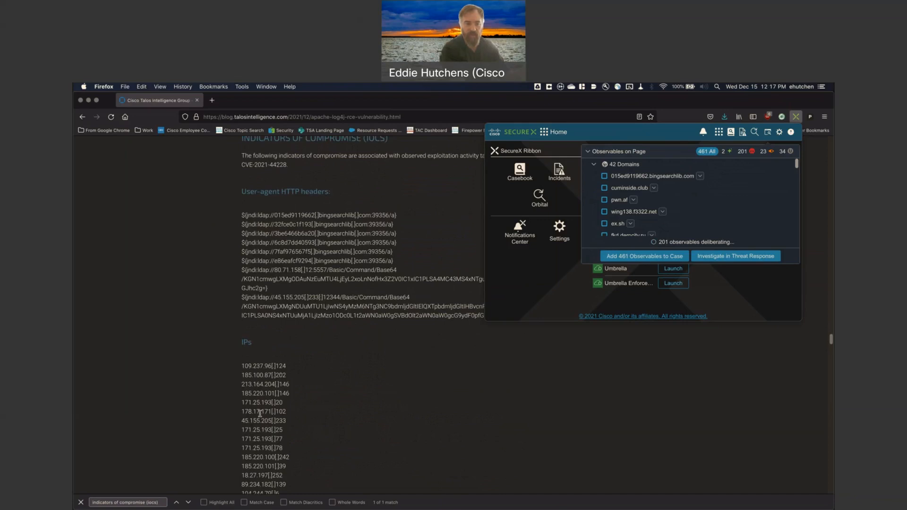
scroll(260, 414, down, 15)
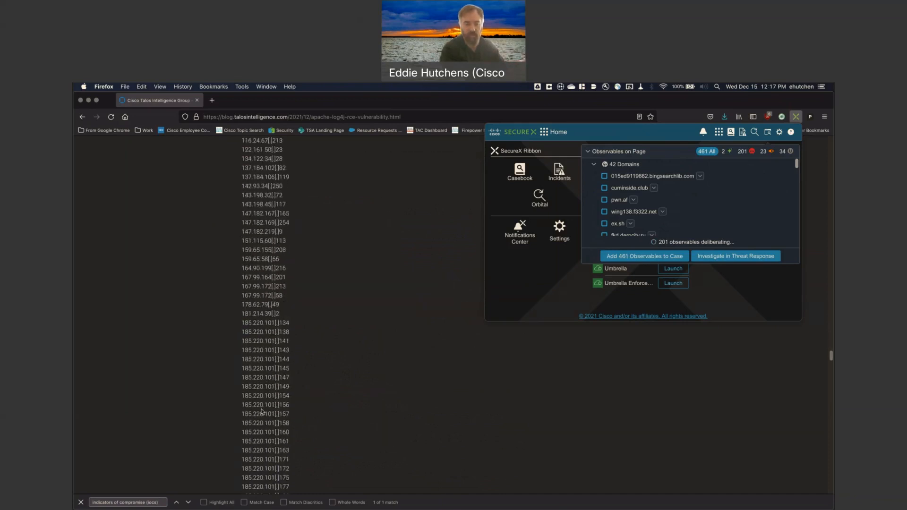
scroll(260, 409, up, 7)
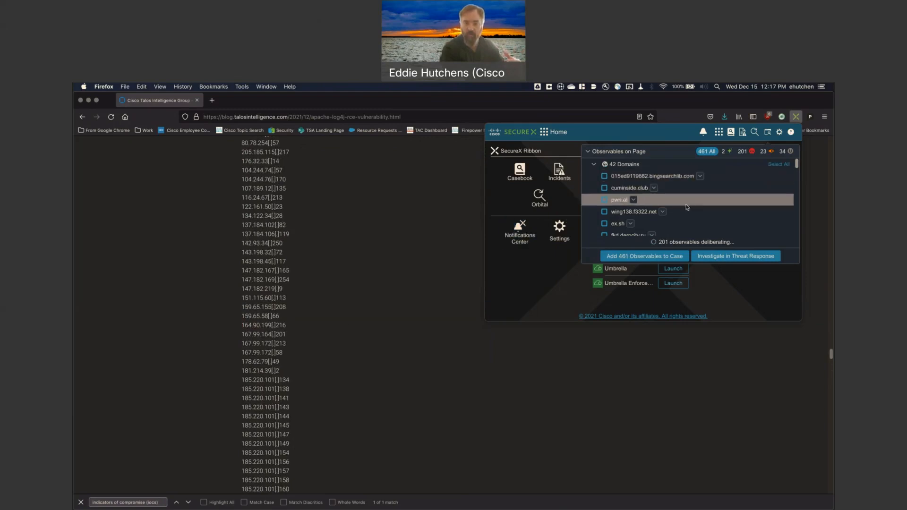
click(642, 258)
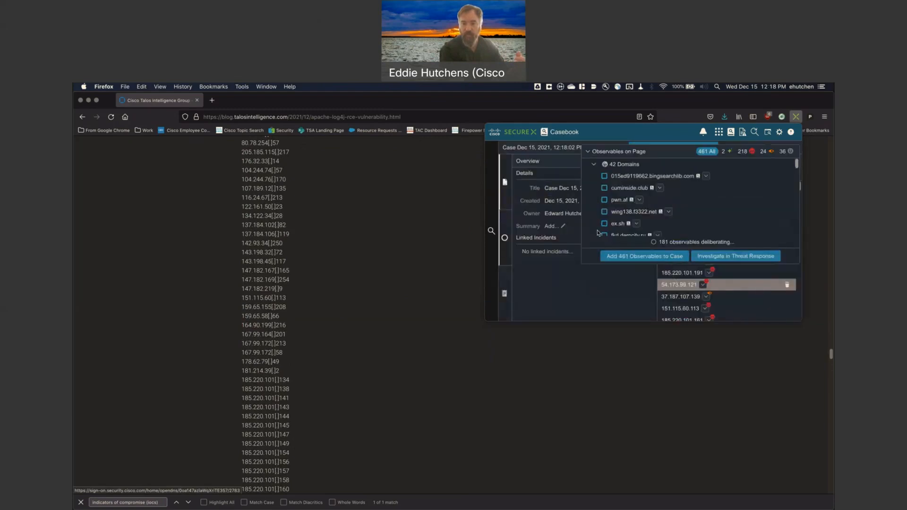
click(542, 235)
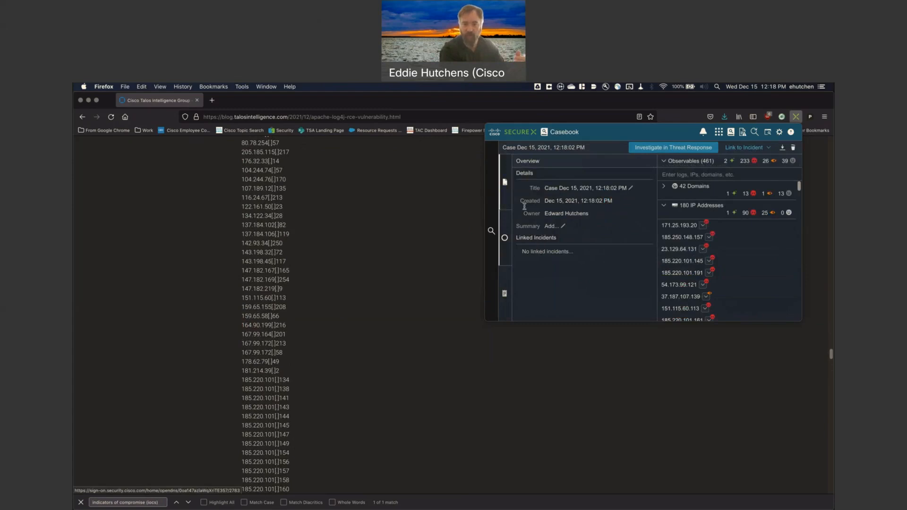
Step: Rename the new case as "log4j investigation"
click(631, 188)
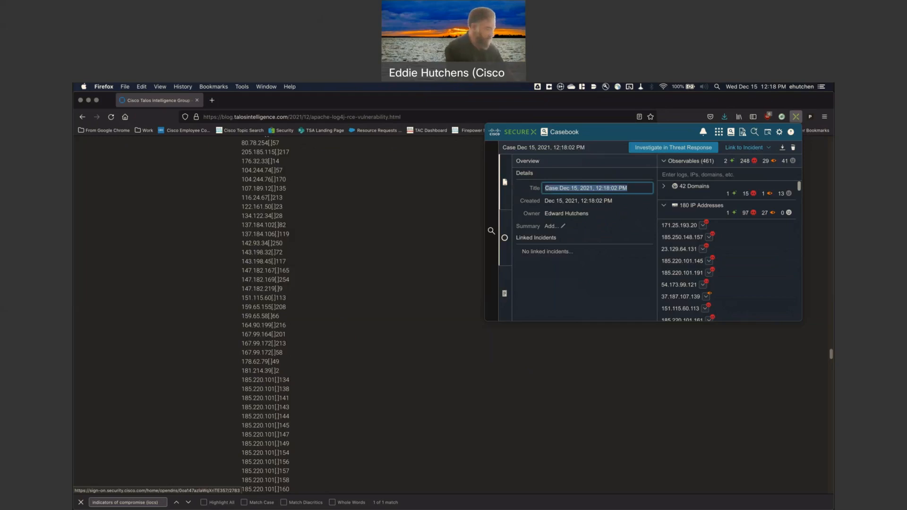
text(log4j inv)
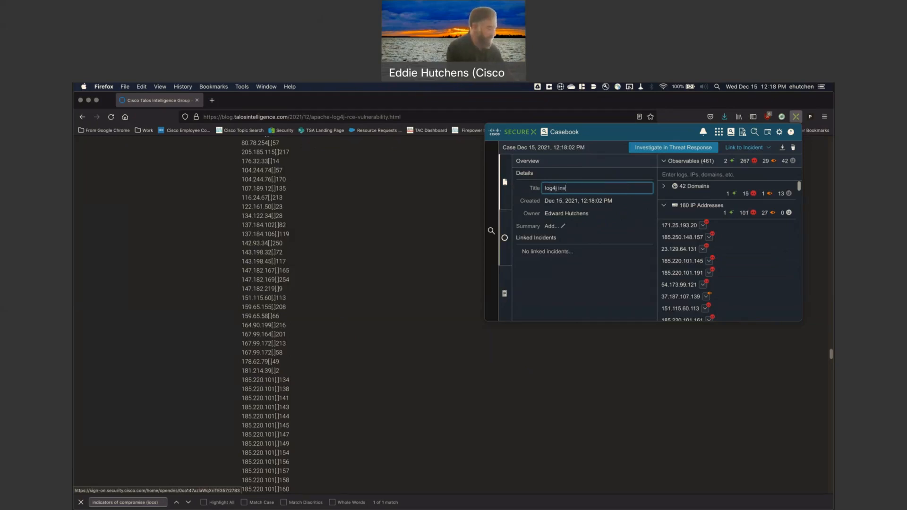
text(estigation)
click(552, 266)
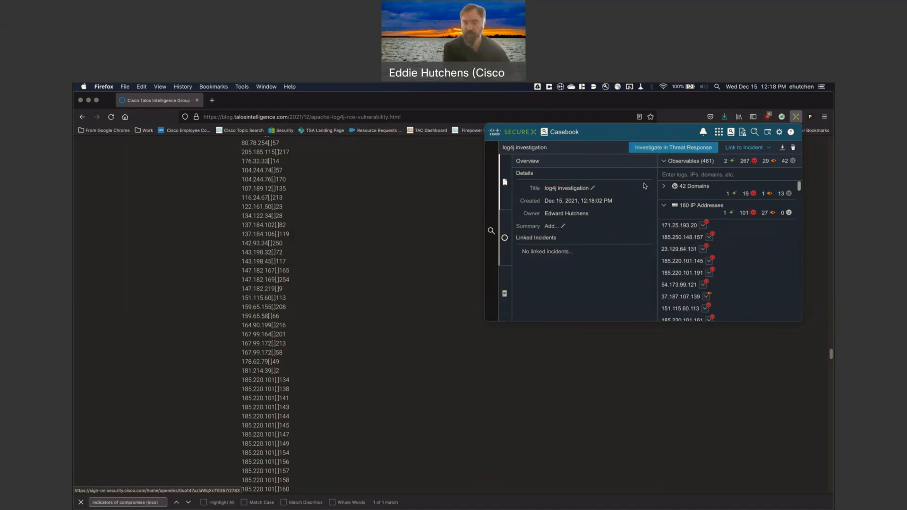
Step: Examine the verdict details for the domain psc4fuel.com among the case's domain observables
click(663, 206)
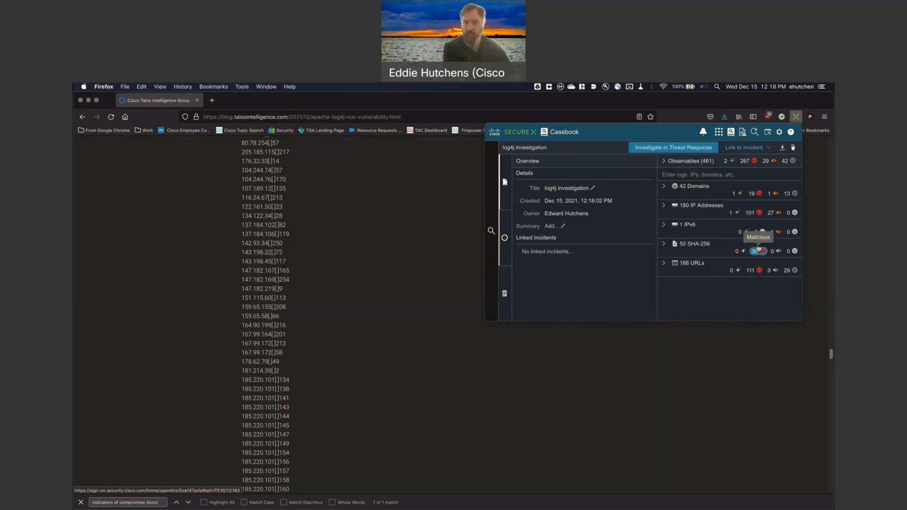
click(665, 187)
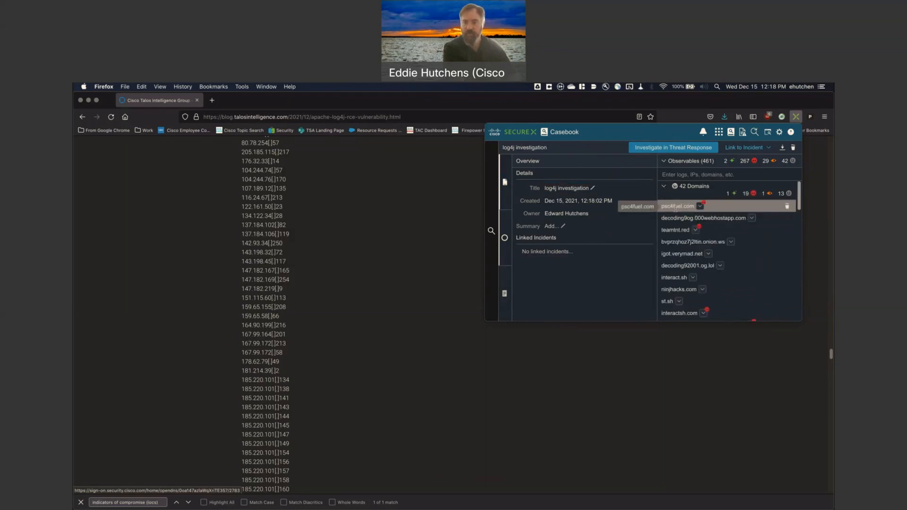
click(699, 206)
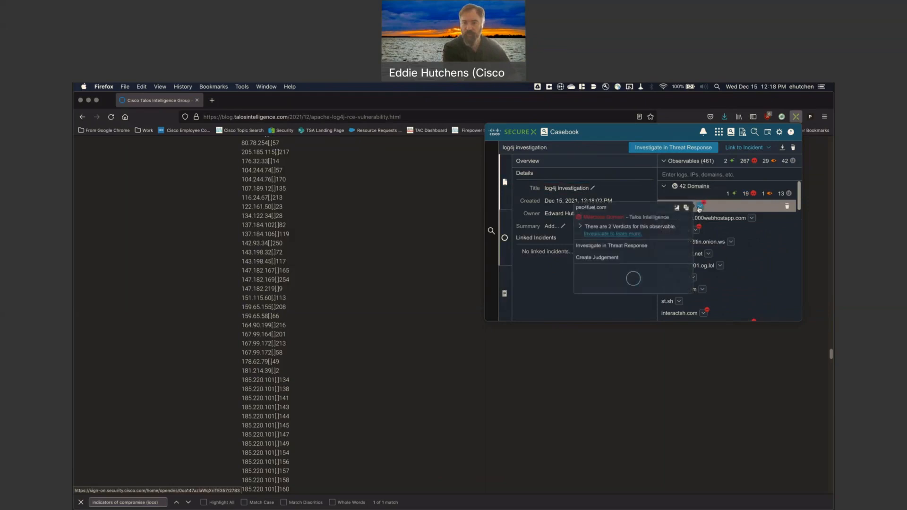
click(580, 227)
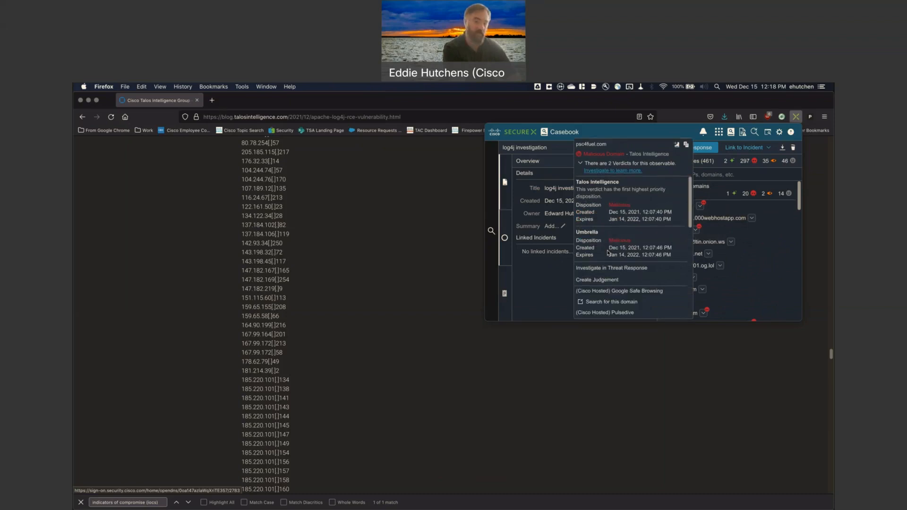
click(569, 266)
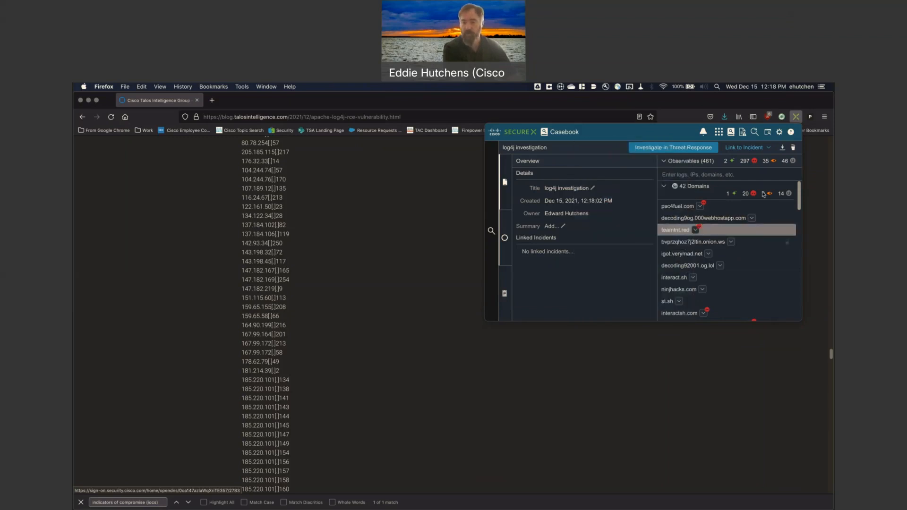
Step: Examine the verdict details for 171.25.193.20 among the case's IP address observables, then collapse the list
click(664, 186)
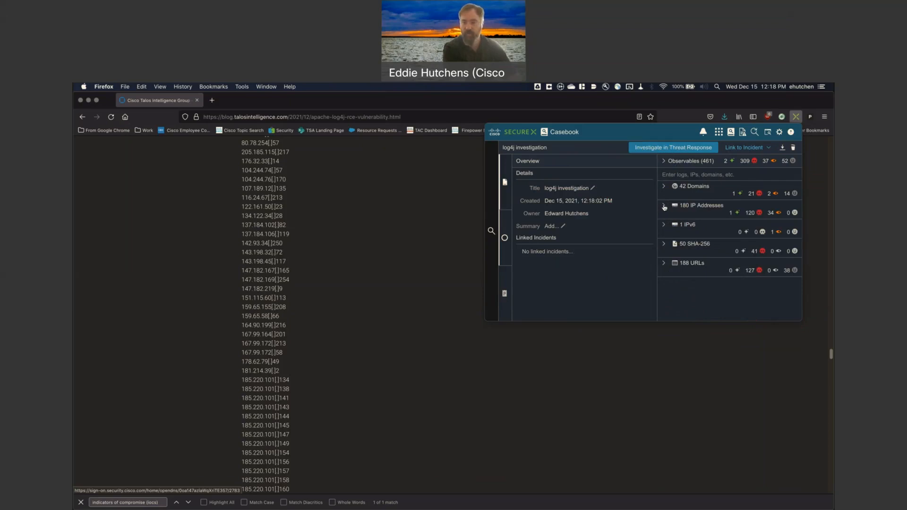
click(664, 206)
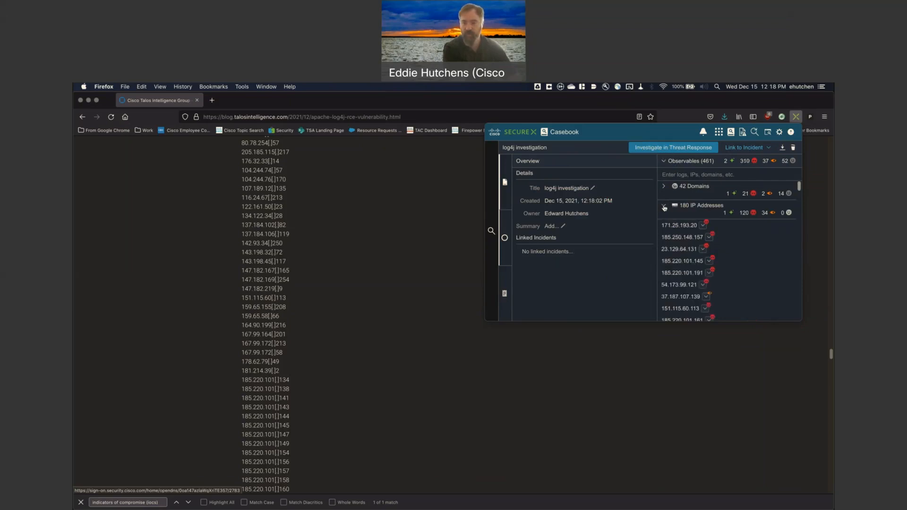
click(703, 226)
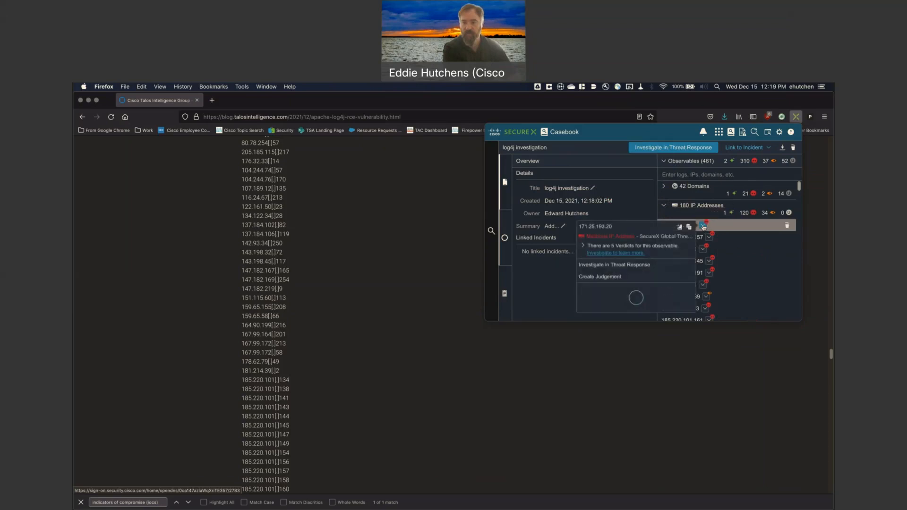
click(583, 245)
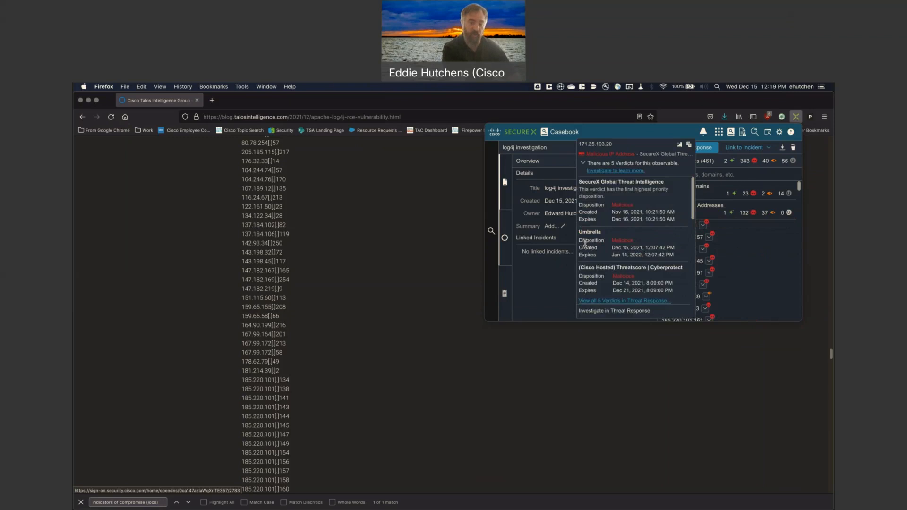
scroll(585, 242, down, 2)
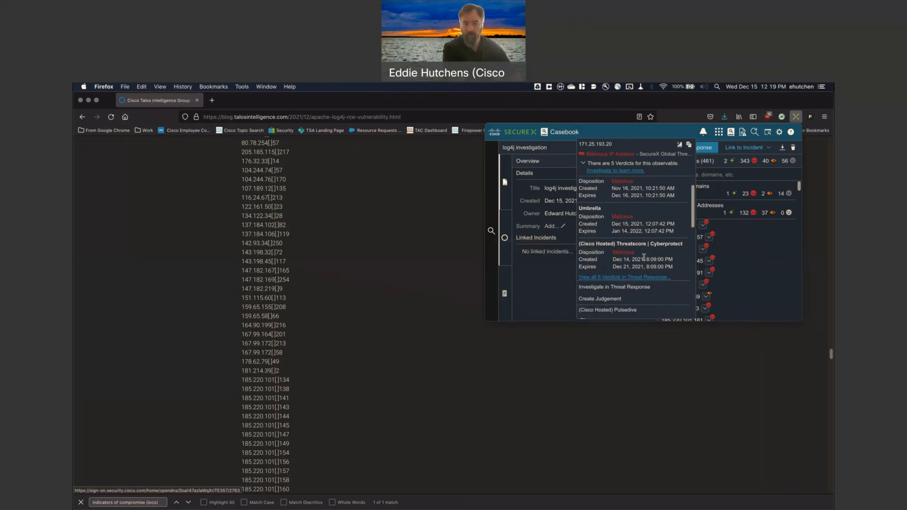
scroll(620, 259, up, 2)
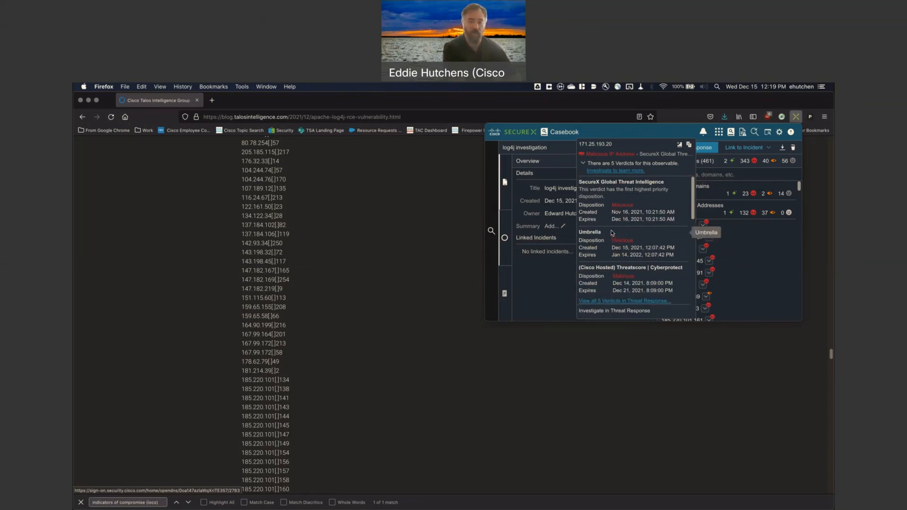
scroll(610, 232, down, 5)
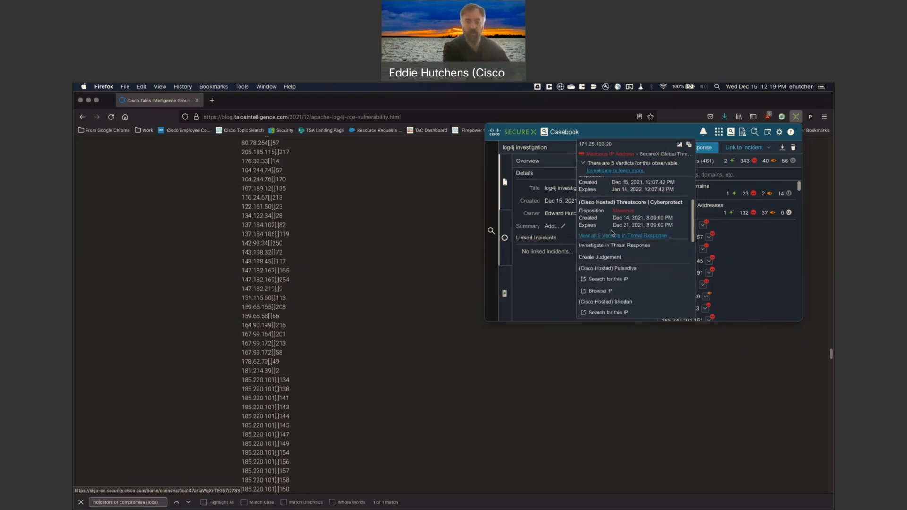
click(562, 271)
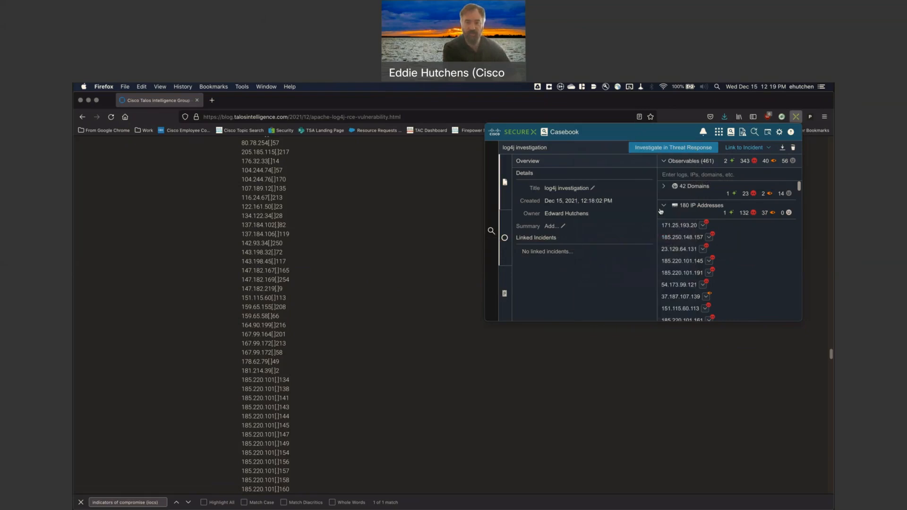
click(663, 208)
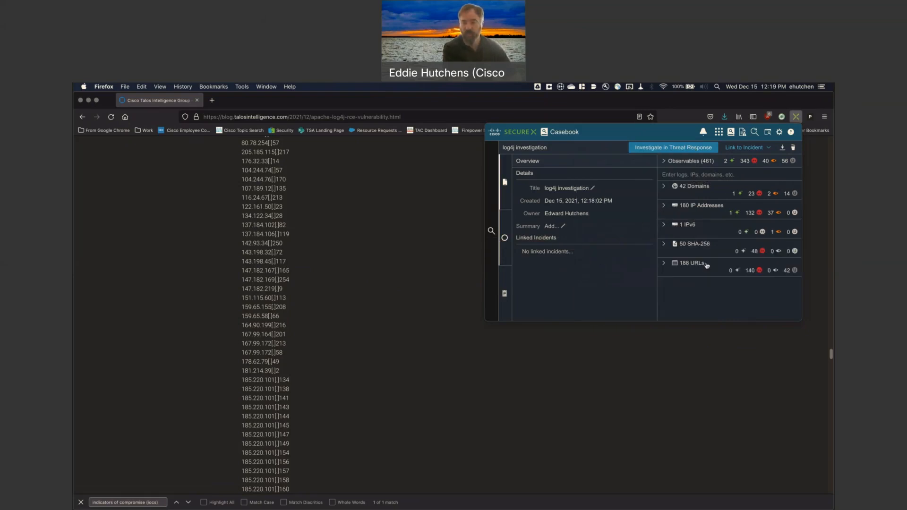
Step: Investigate the case's observables in Threat Response, continuing with the most recently used SecureX account
click(658, 151)
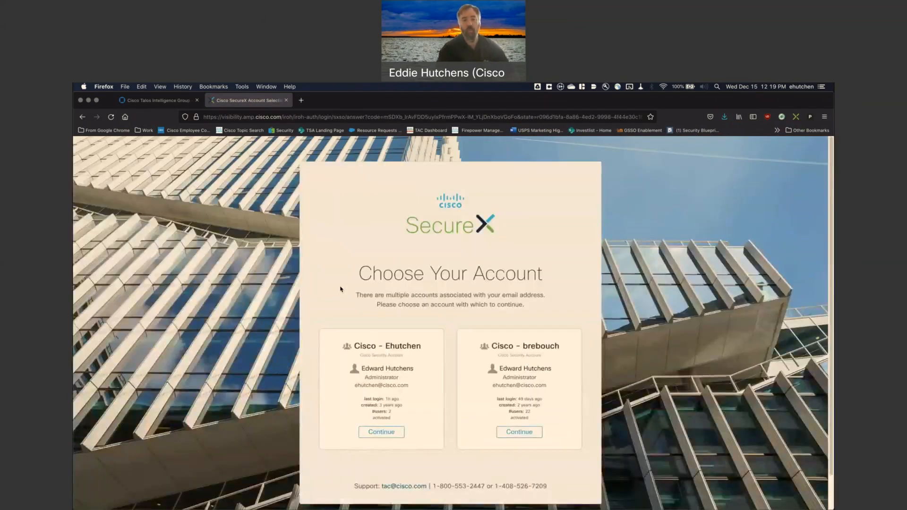
click(382, 432)
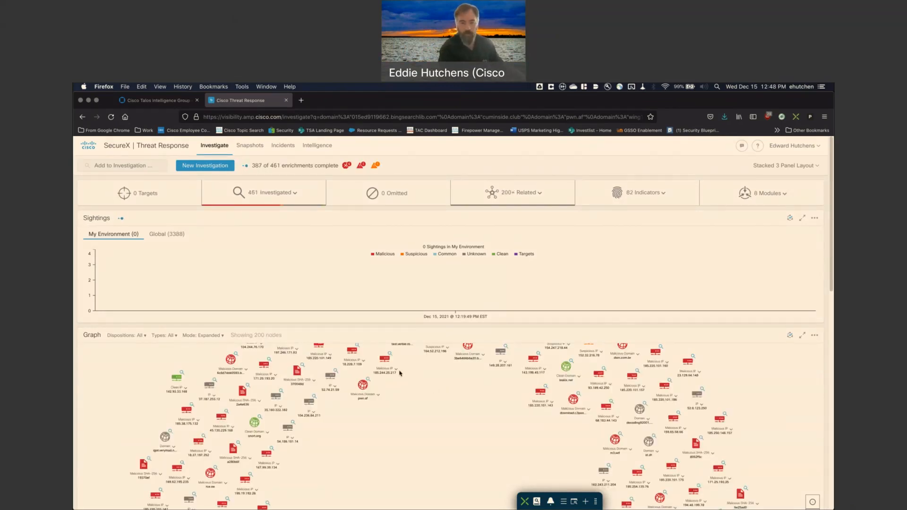
Step: Look over the observable nodes in the investigation's graph
drag(418, 401, 435, 319)
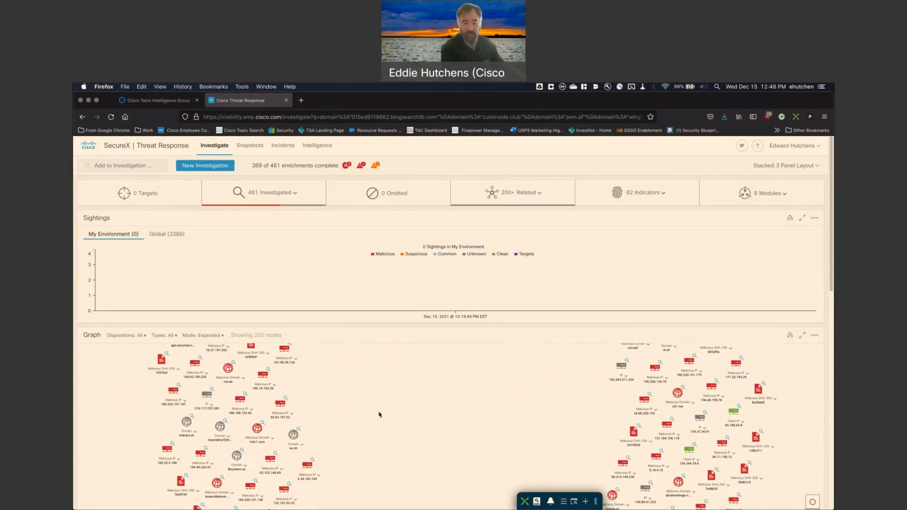
drag(379, 415, 417, 358)
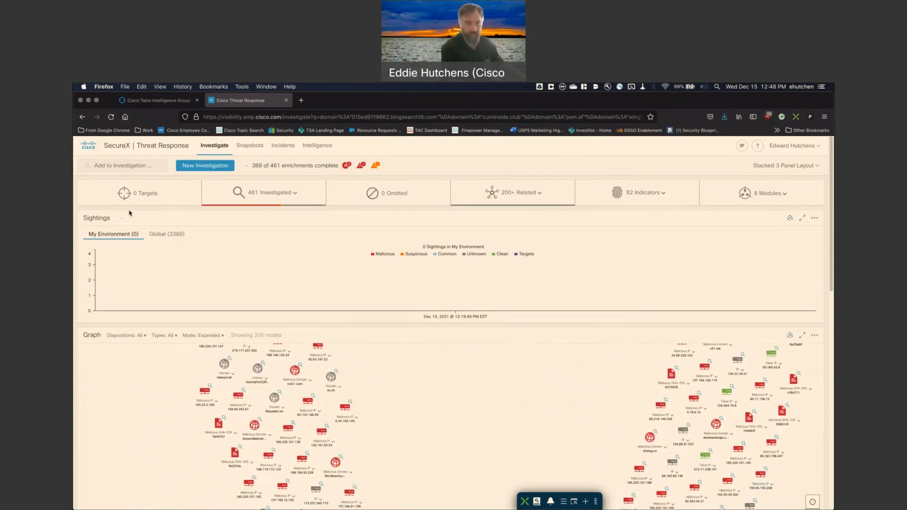
drag(407, 433, 324, 389)
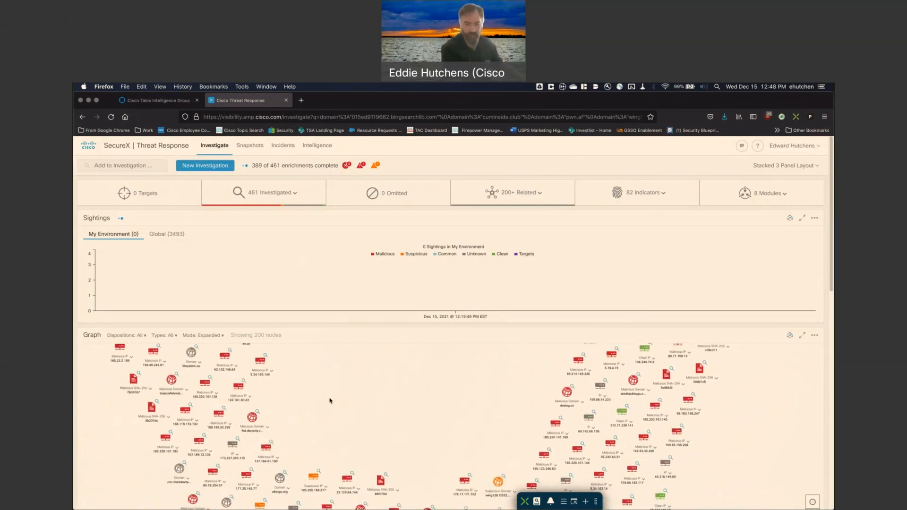